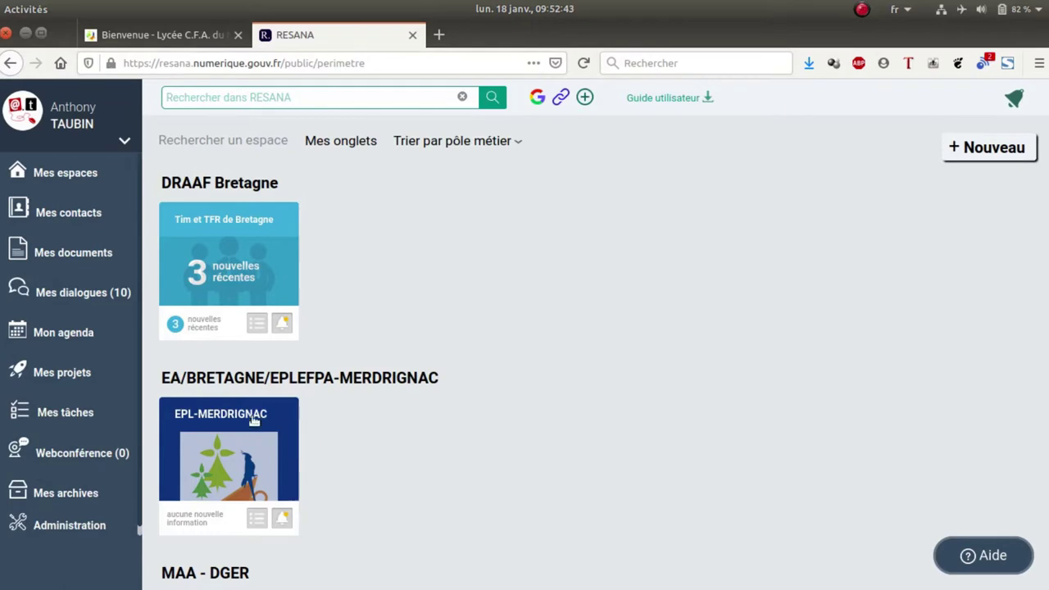
# Step: Open the EPL-MERDRIGNAC space and view its member directory, dialogues and events, closing each one after viewing
pyautogui.click(245, 424)
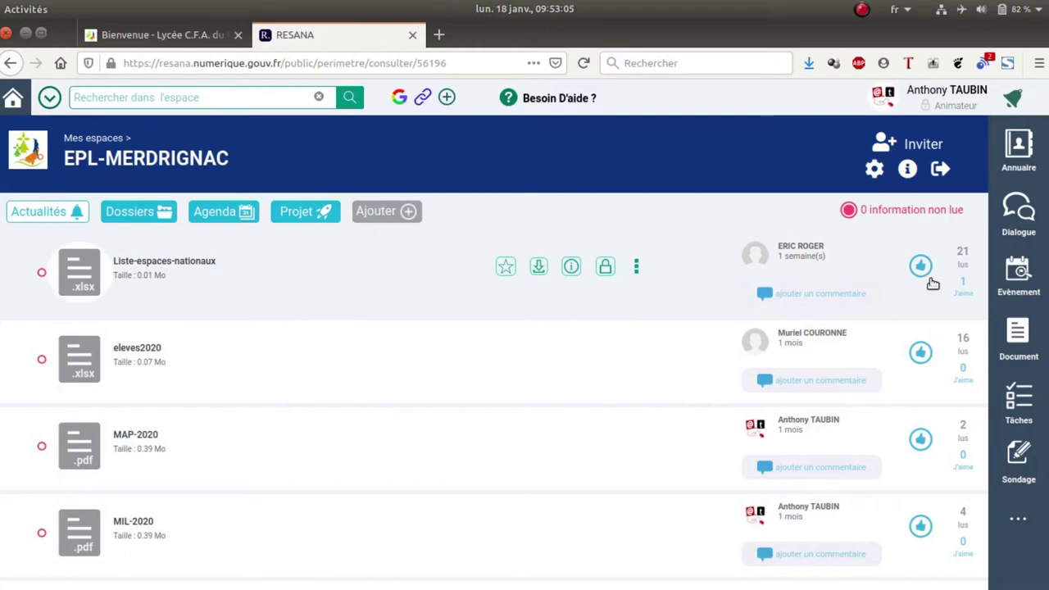
pyautogui.click(1021, 146)
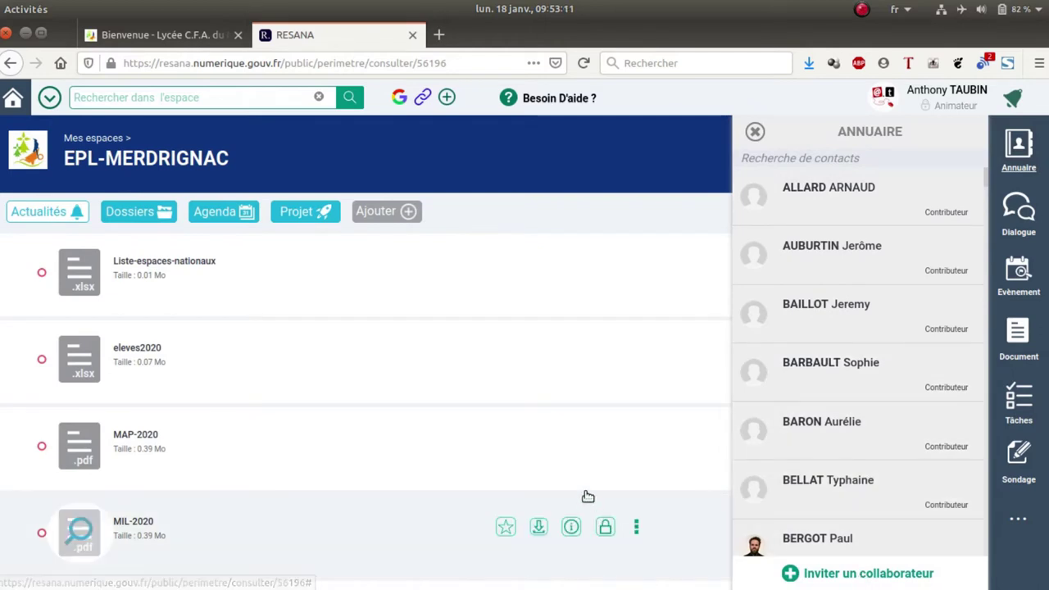
pyautogui.click(755, 133)
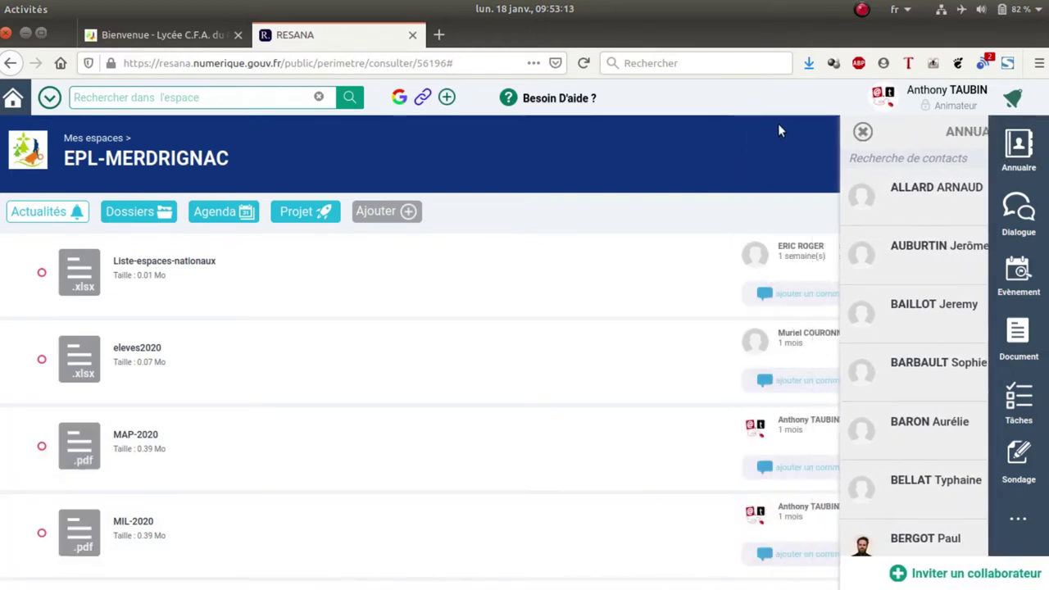
pyautogui.click(1025, 216)
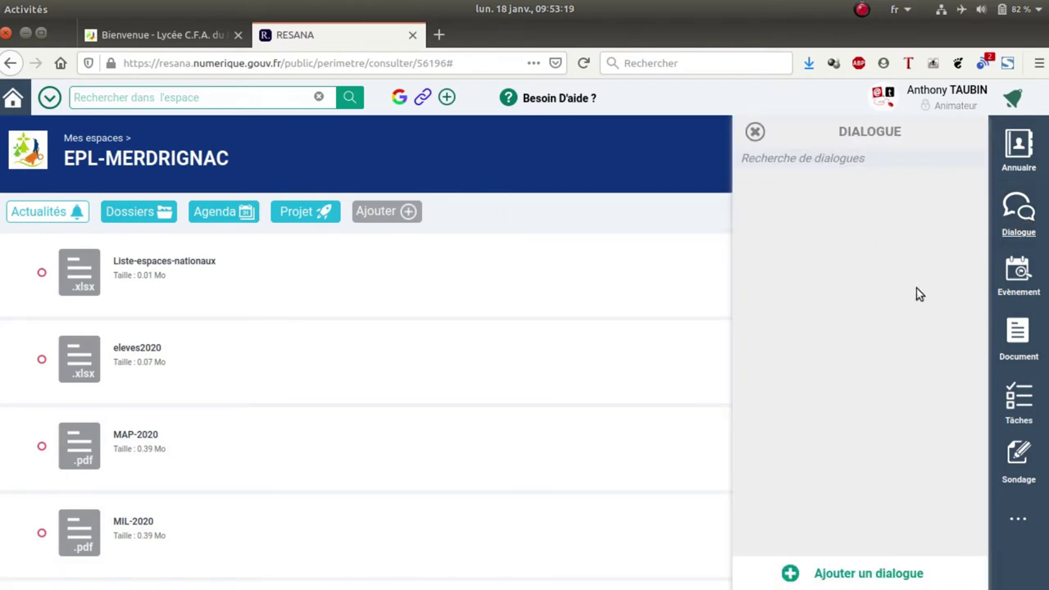
pyautogui.click(755, 134)
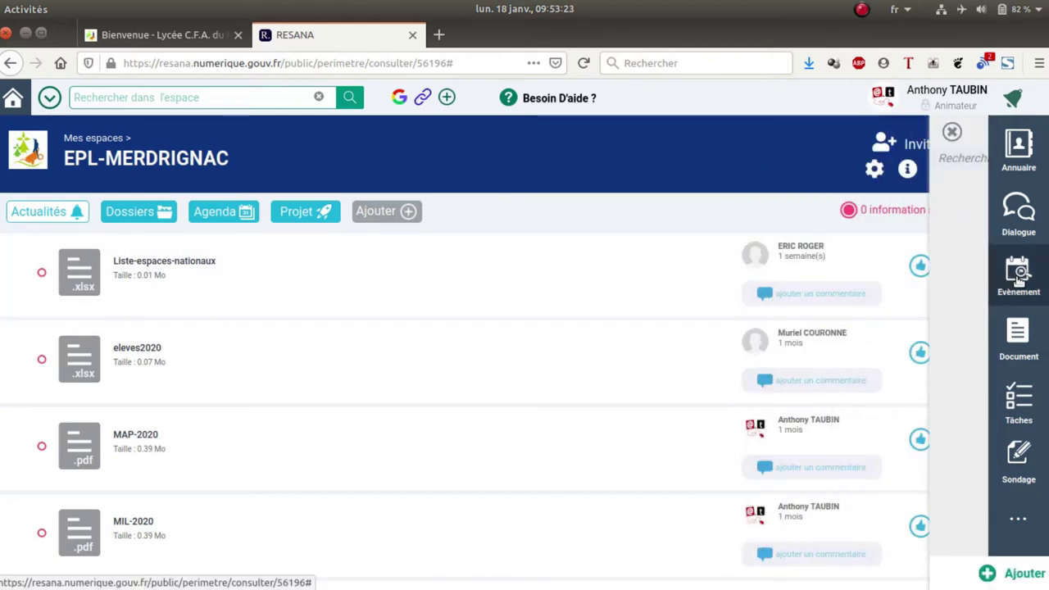
pyautogui.click(1020, 280)
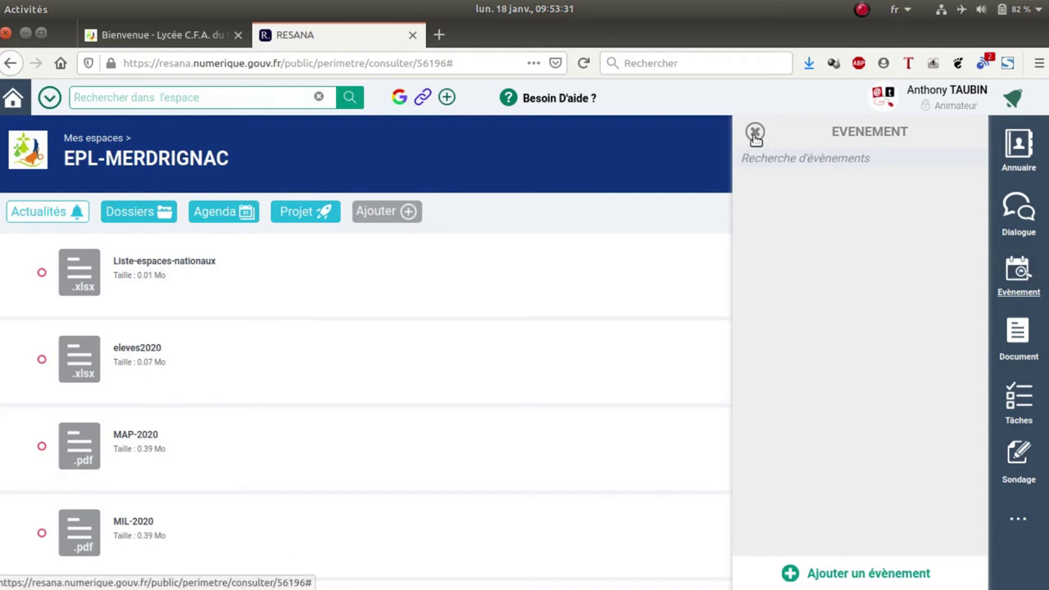
pyautogui.click(754, 132)
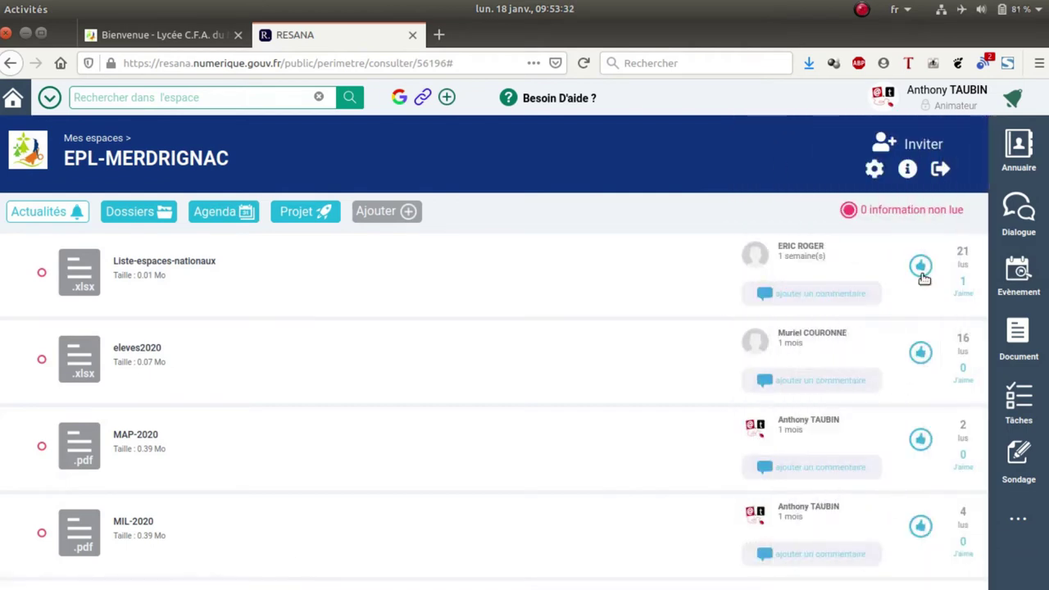
# Step: View the space's tasks and surveys, and examine the additional tools offered beyond them
pyautogui.click(1020, 401)
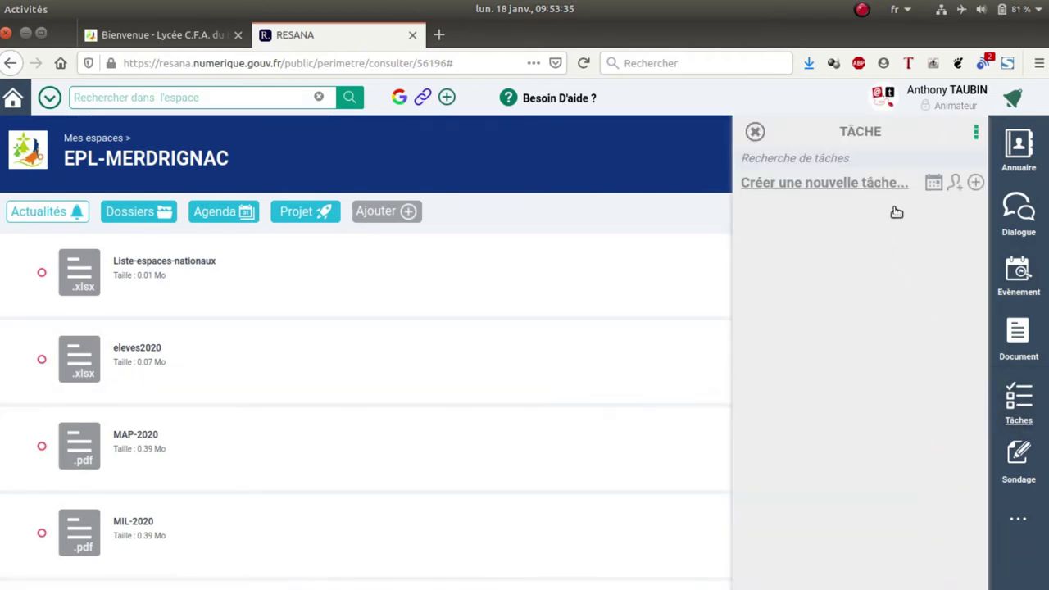
pyautogui.click(758, 134)
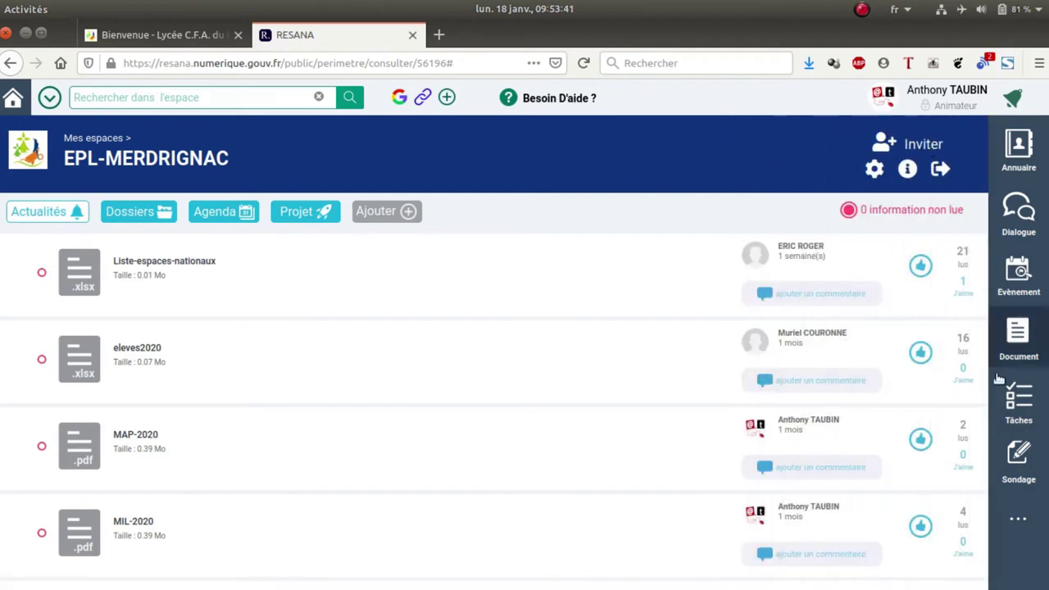
pyautogui.click(1019, 461)
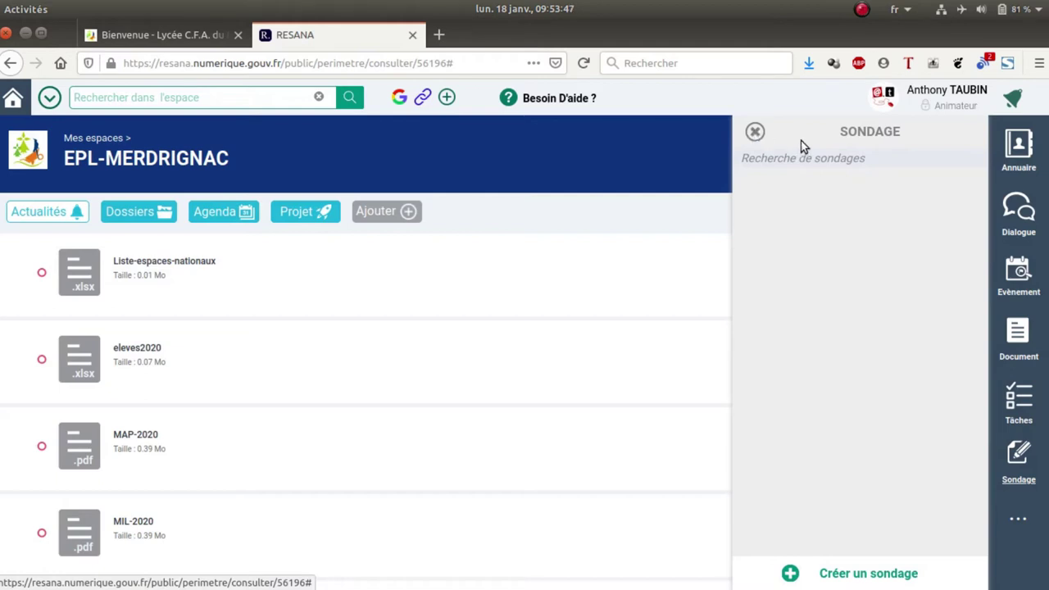
pyautogui.click(755, 132)
pyautogui.click(1017, 525)
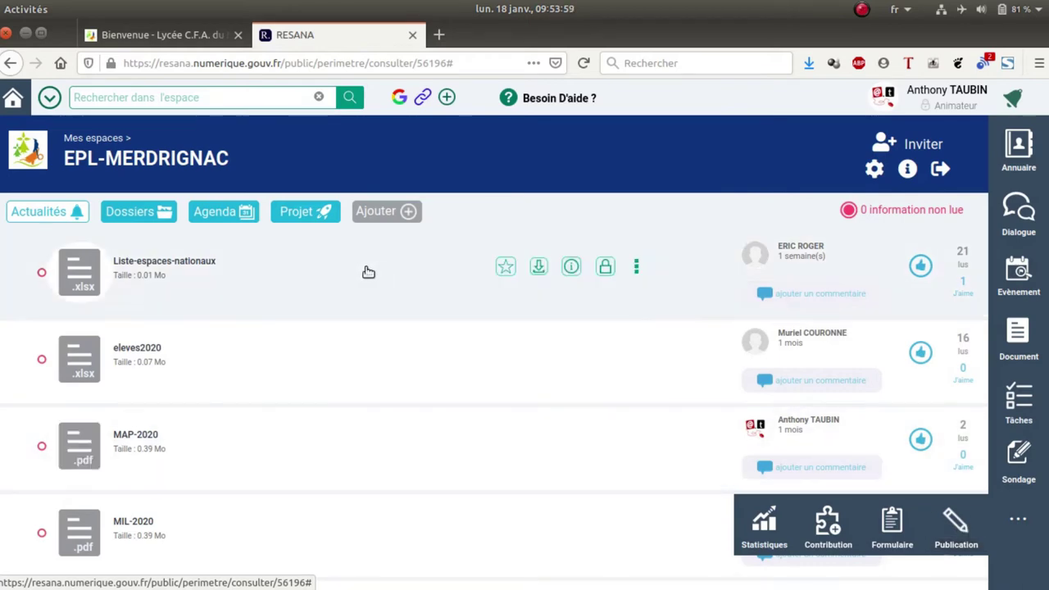
pyautogui.moveTo(266, 250)
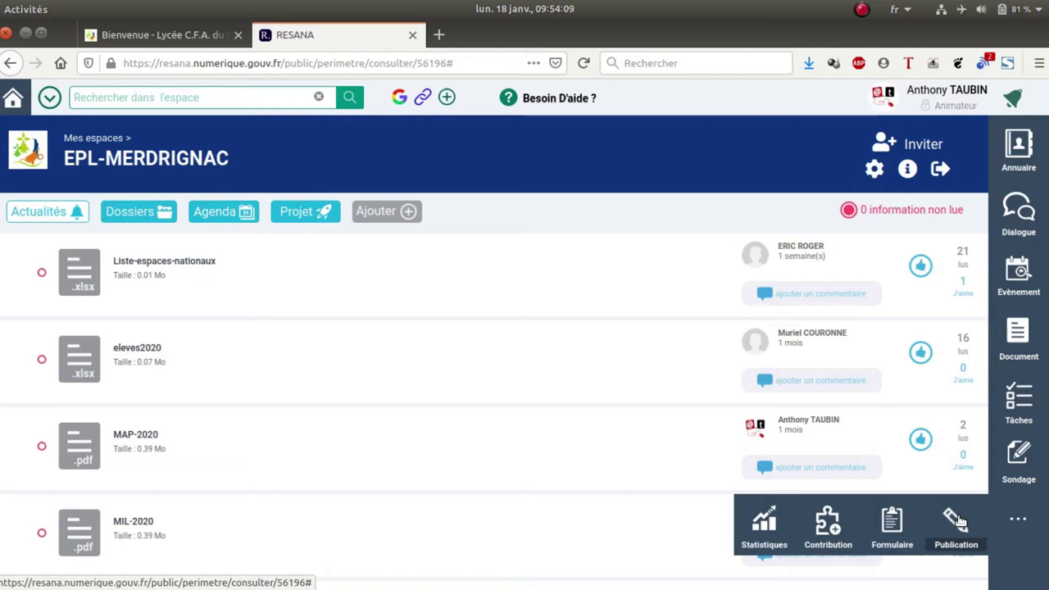
pyautogui.click(1027, 533)
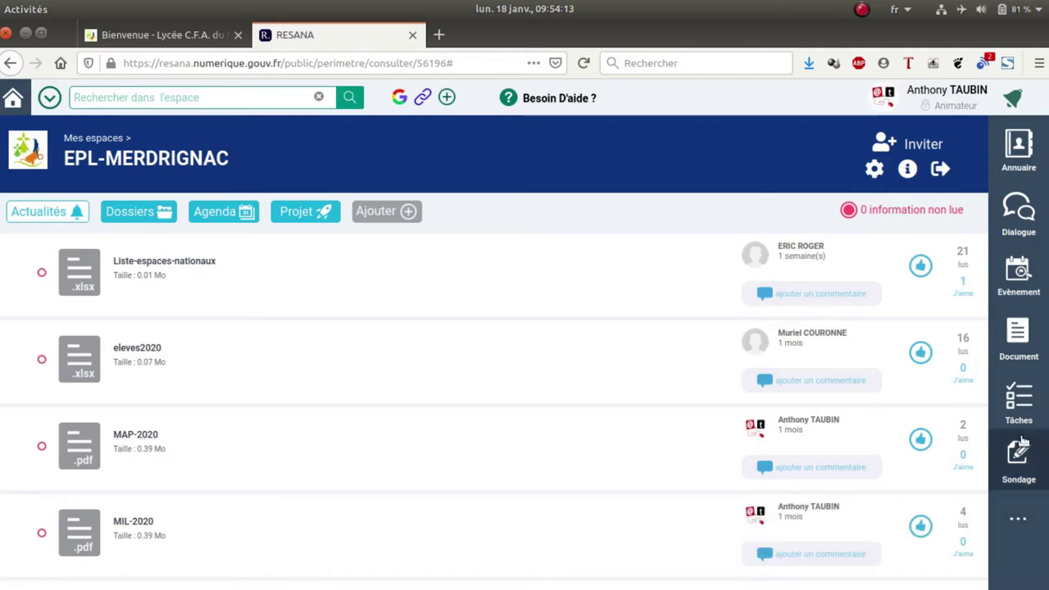
# Step: Open the space's folders, expand the Informatique folder and examine the actions available for it
pyautogui.click(148, 215)
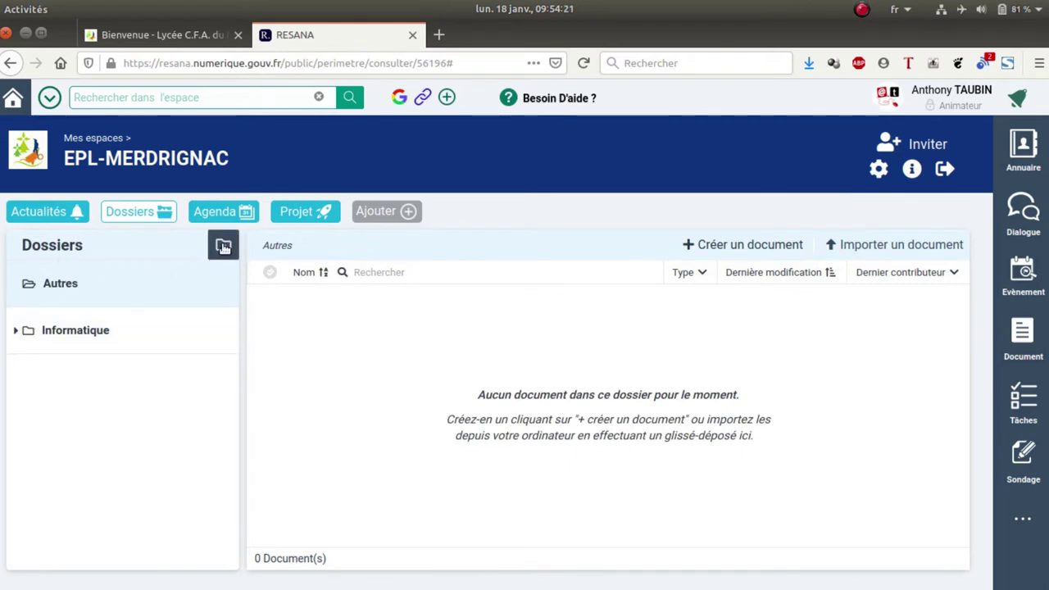
pyautogui.click(55, 329)
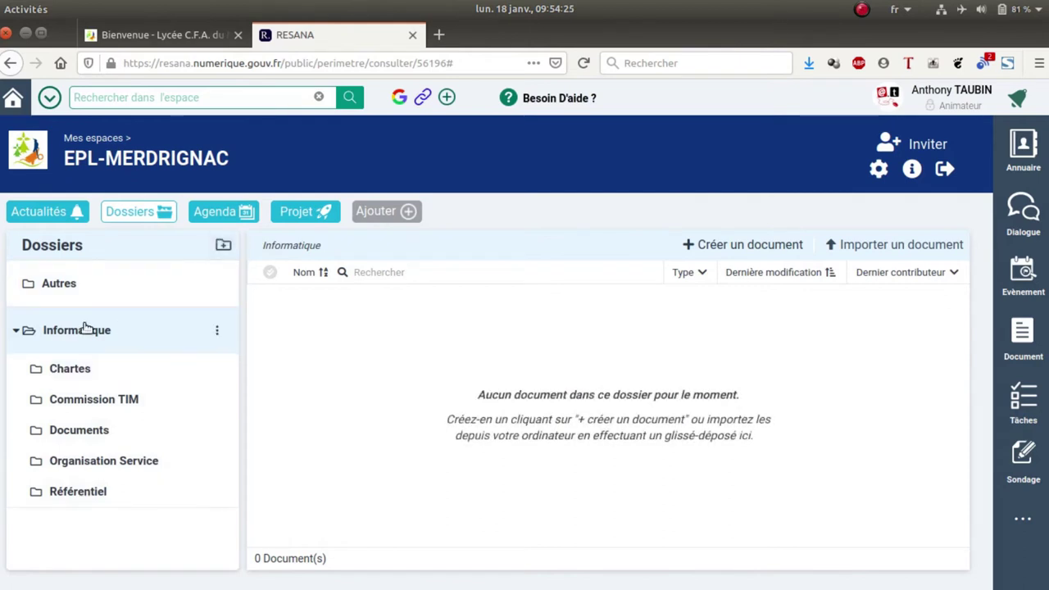
pyautogui.click(218, 330)
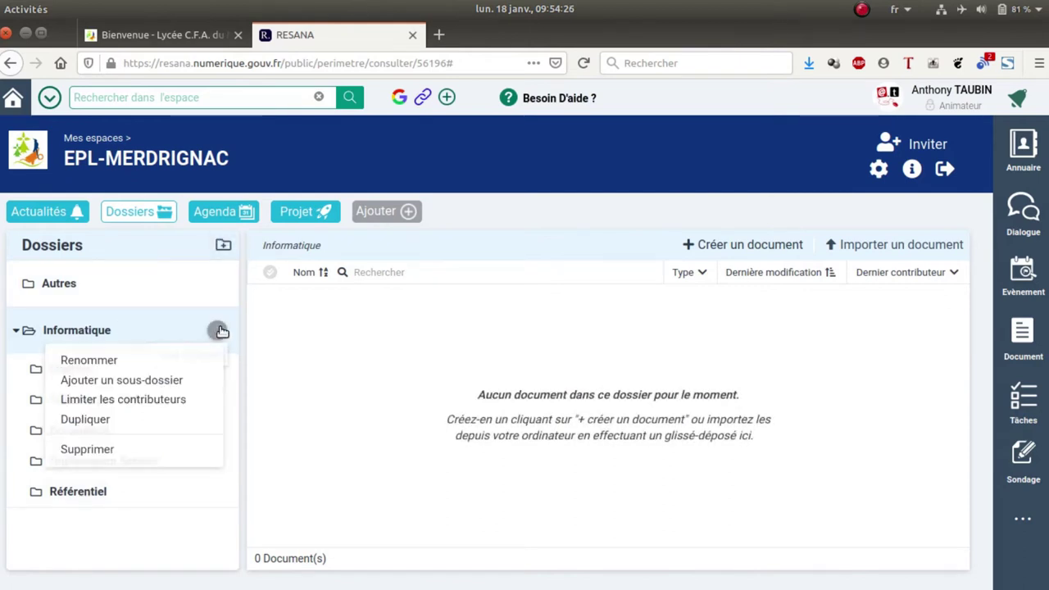
pyautogui.click(164, 382)
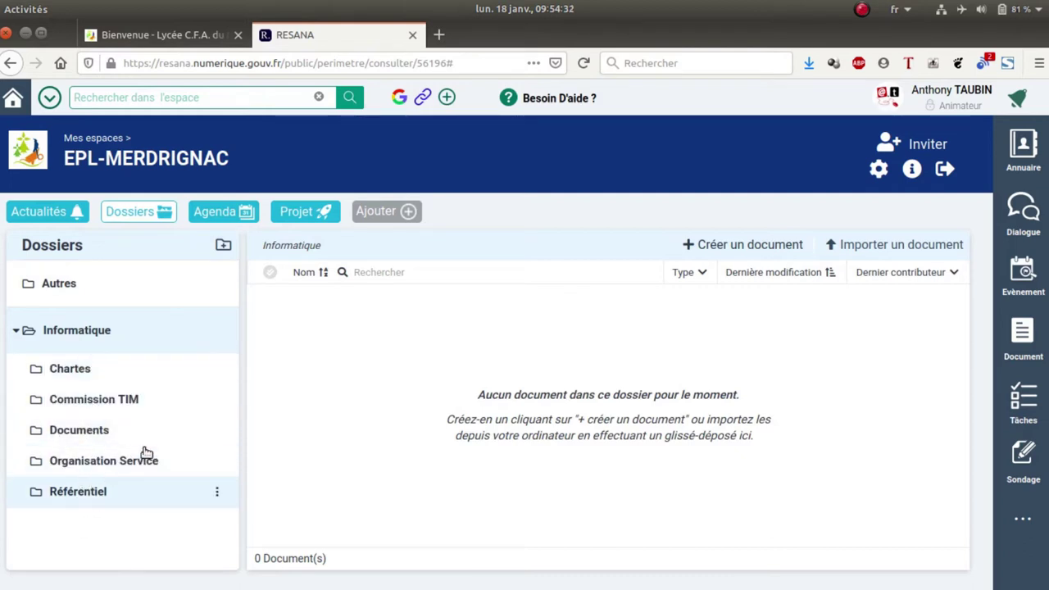
# Step: Look through the contents of the Chartes, Commission TIM and Documents subfolders of Informatique
pyautogui.click(78, 373)
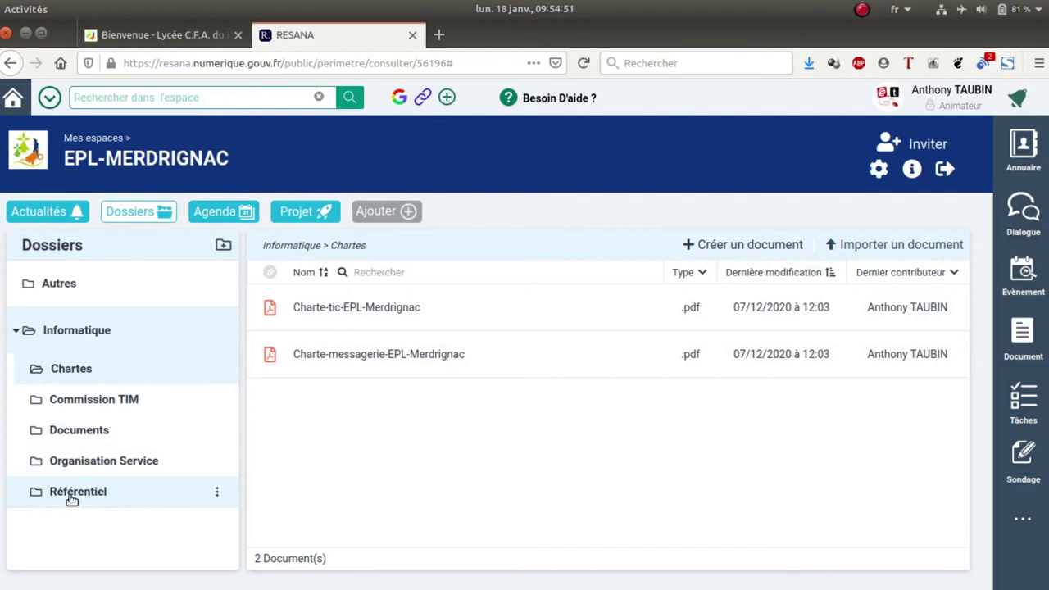
pyautogui.click(74, 406)
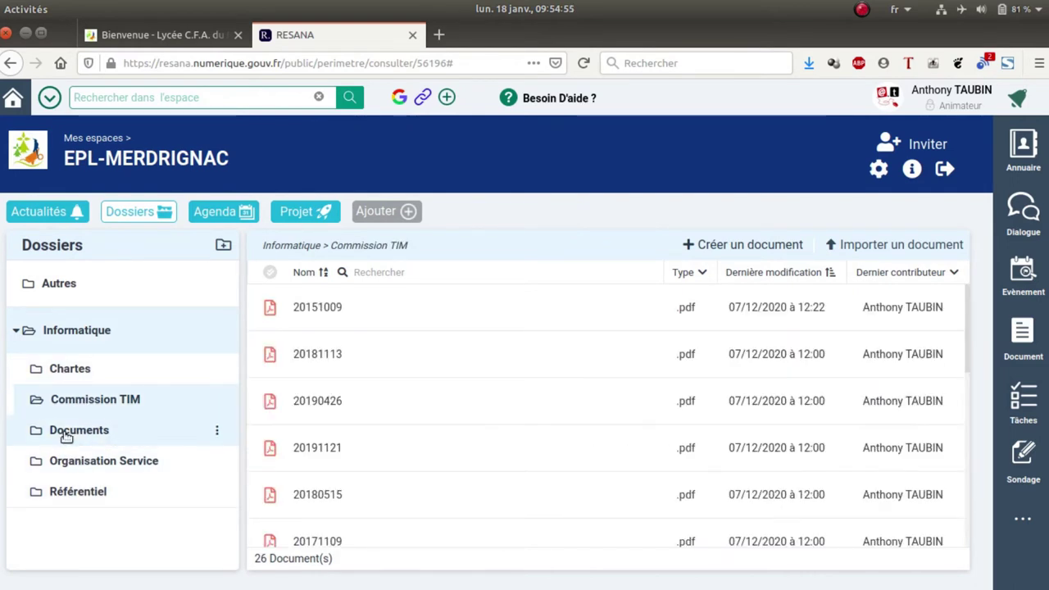
pyautogui.click(77, 433)
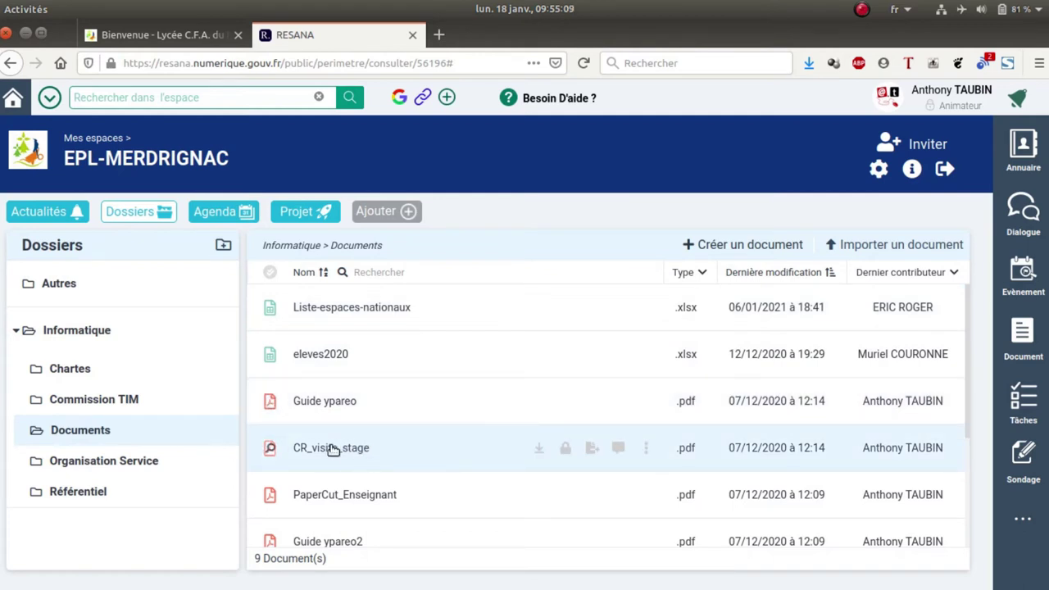
pyautogui.scroll(-3, 388, 449)
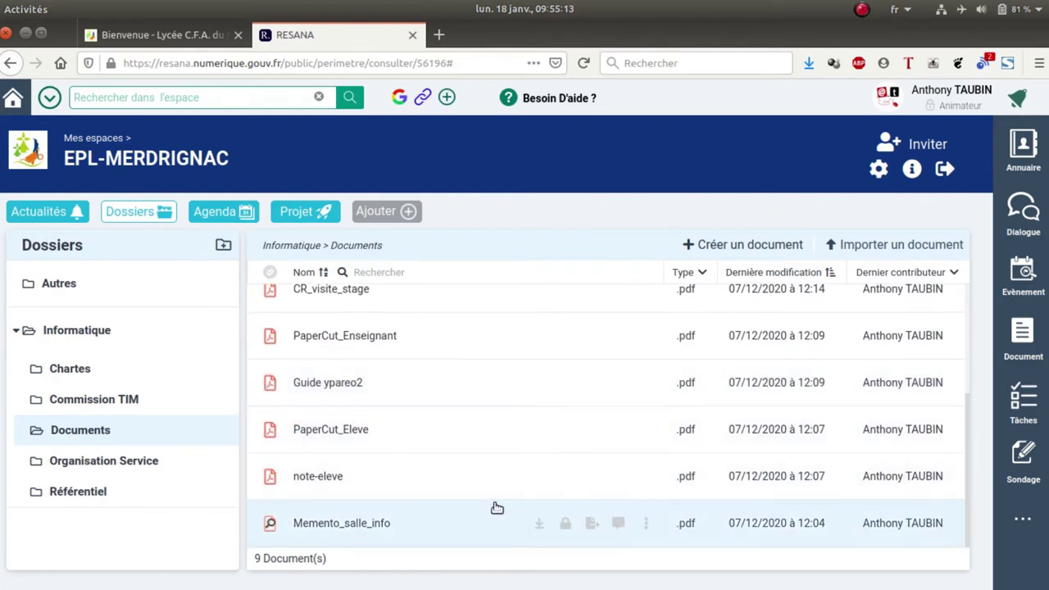
pyautogui.scroll(4, 421, 492)
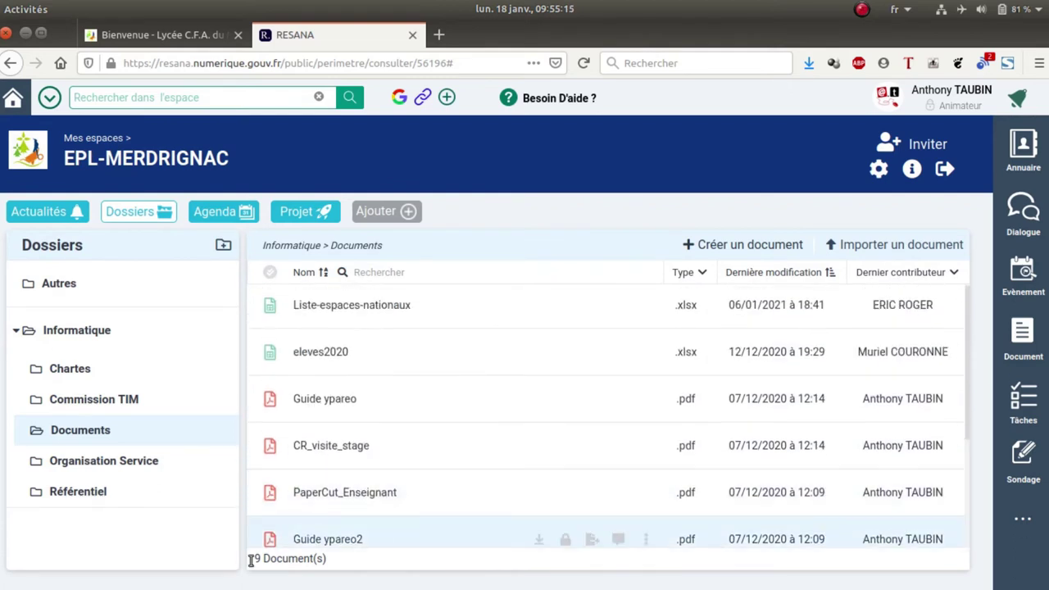
# Step: Import RESANA_guide_utilisateur3.pdf from the file manager's RESANA folder into the Documents subfolder of Informatique
pyautogui.click(37, 343)
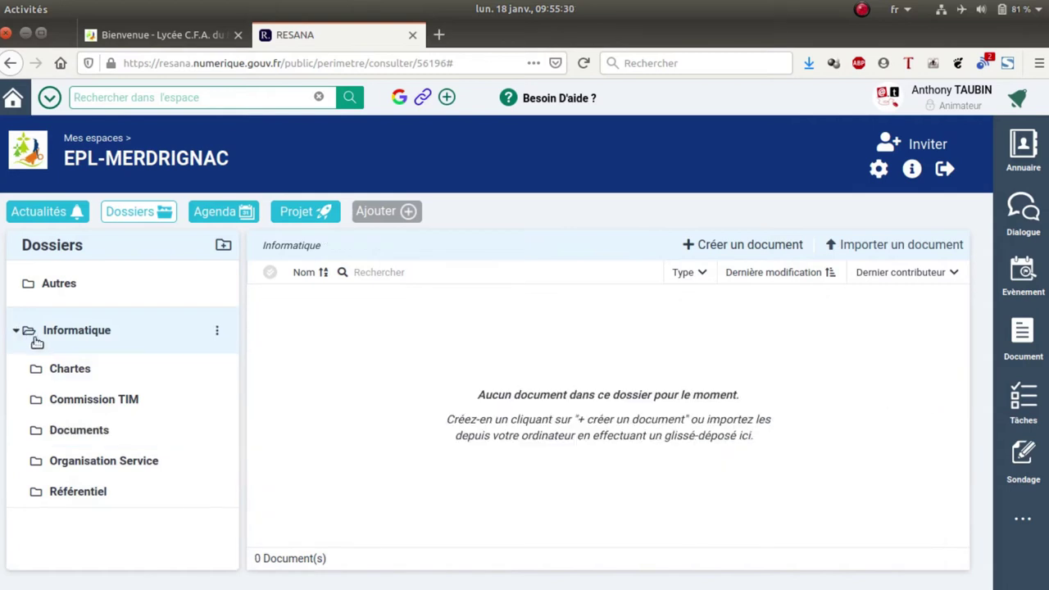
pyautogui.click(96, 436)
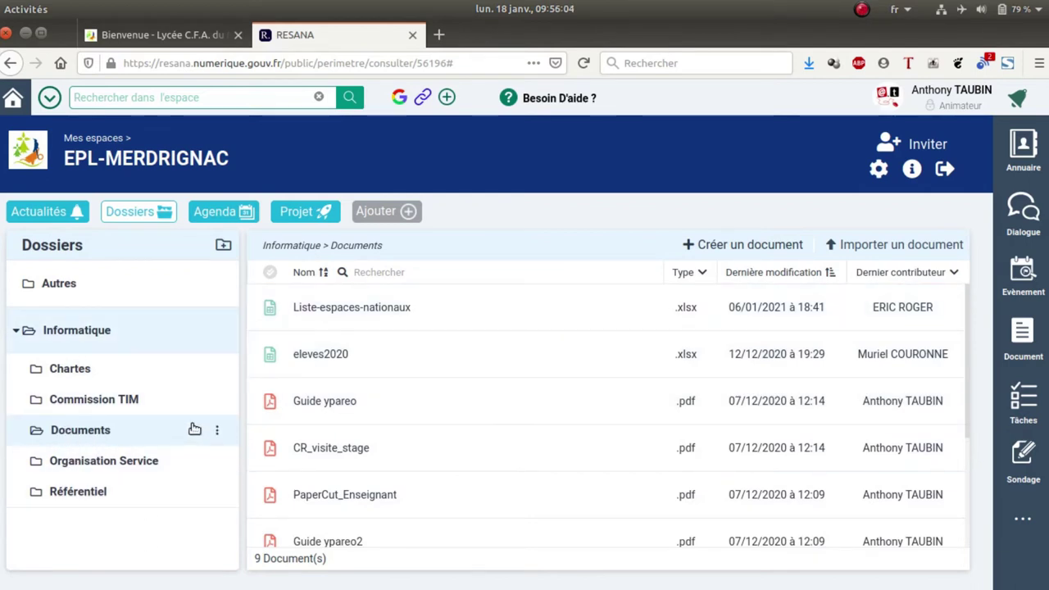
pyautogui.hotkey('alt', 'Tab')
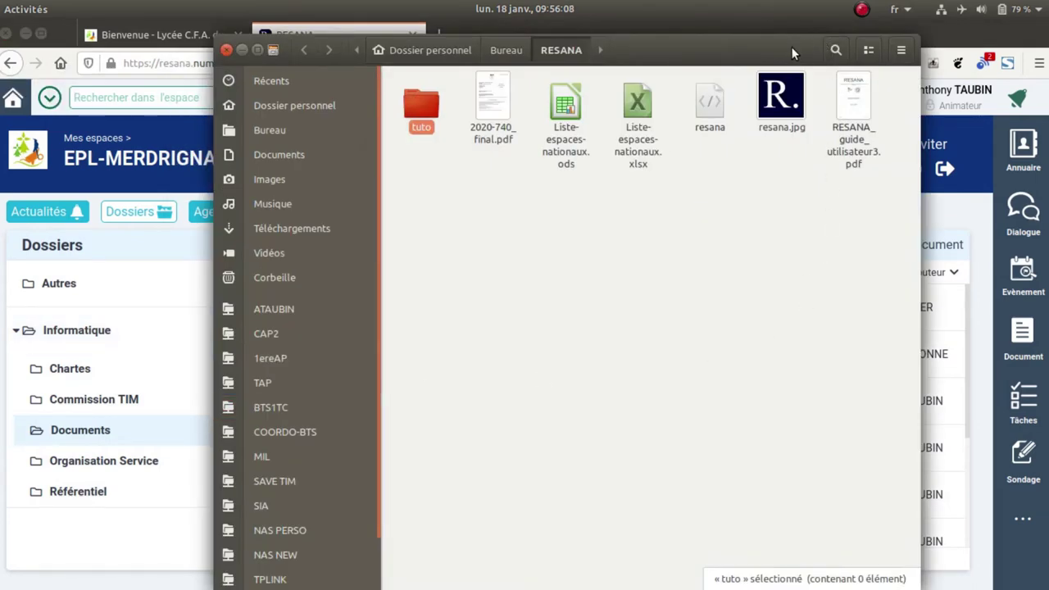
pyautogui.moveTo(792, 47); pyautogui.dragTo(923, 157)
pyautogui.moveTo(988, 208); pyautogui.dragTo(285, 404)
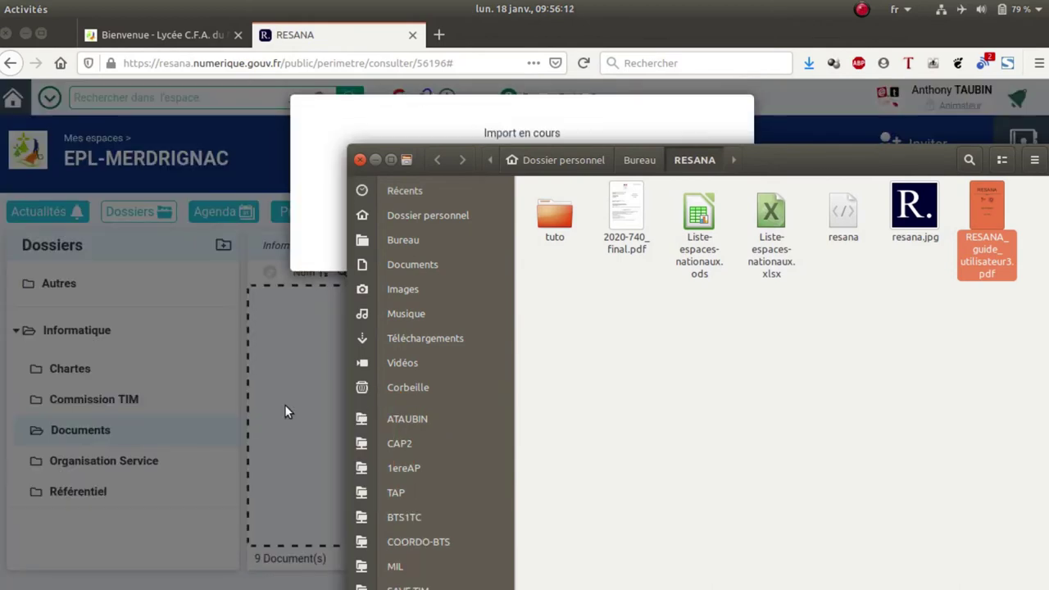
pyautogui.click(374, 161)
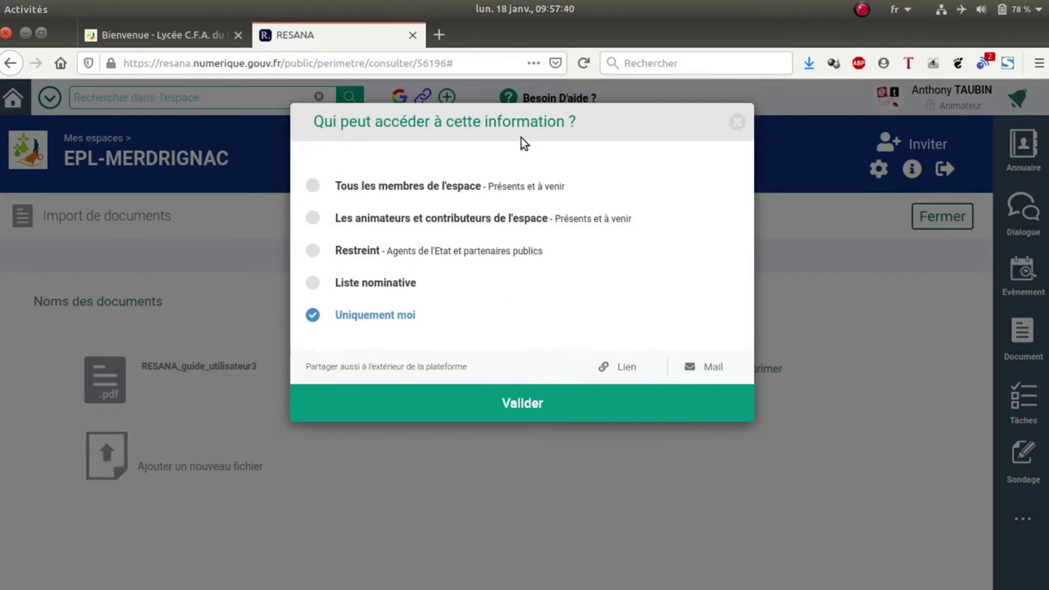
# Step: Share the imported RESANA_guide_utilisateur3 with all members of the space and close the import page
pyautogui.click(313, 186)
pyautogui.click(529, 404)
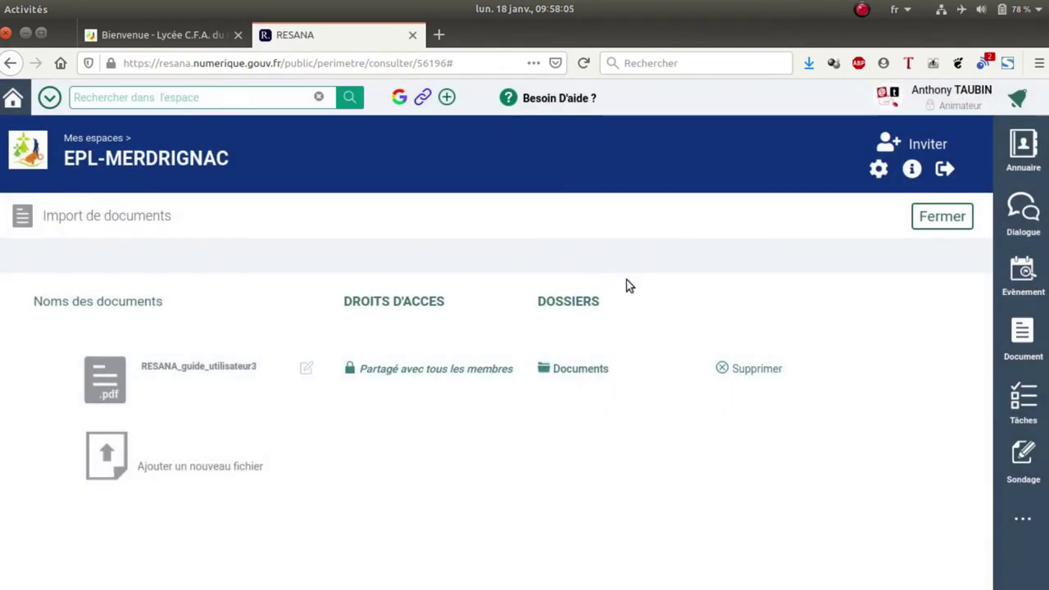
pyautogui.click(941, 214)
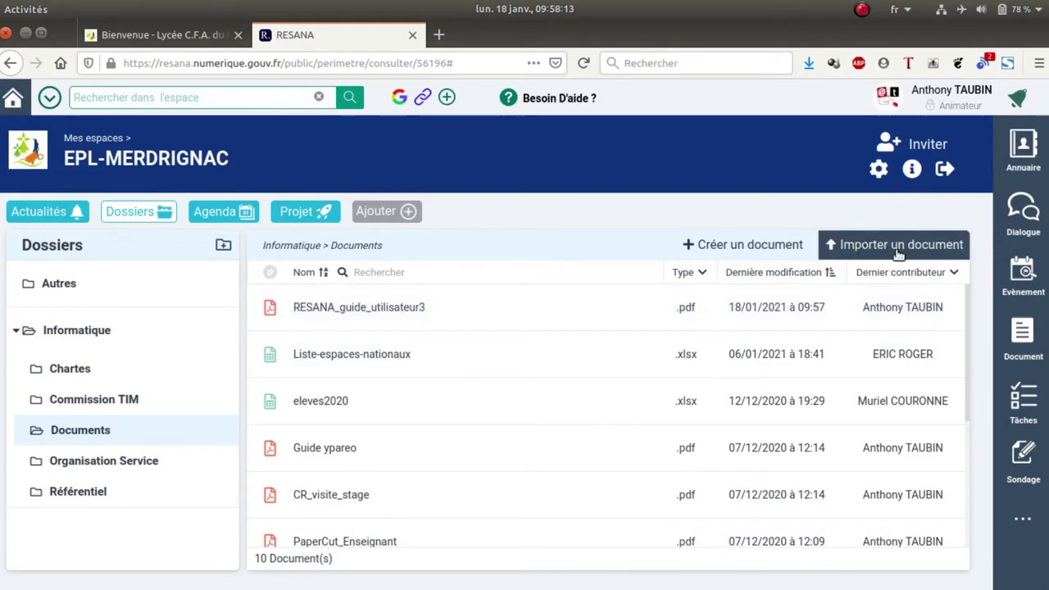
# Step: Create a new isDoc text document in the Documents folder, share it with all members of the space and close it
pyautogui.click(705, 245)
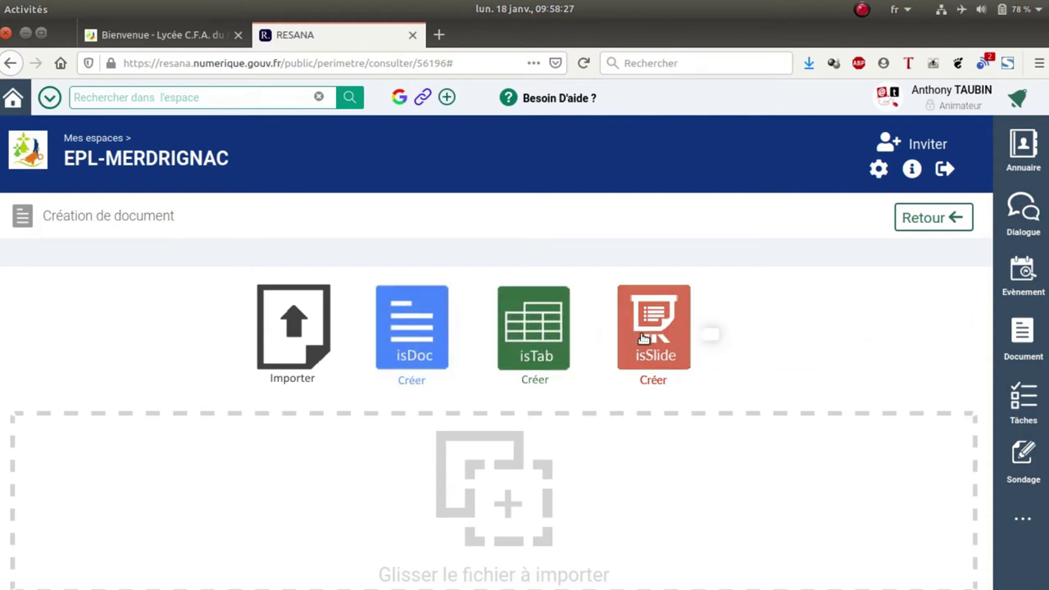
pyautogui.click(421, 332)
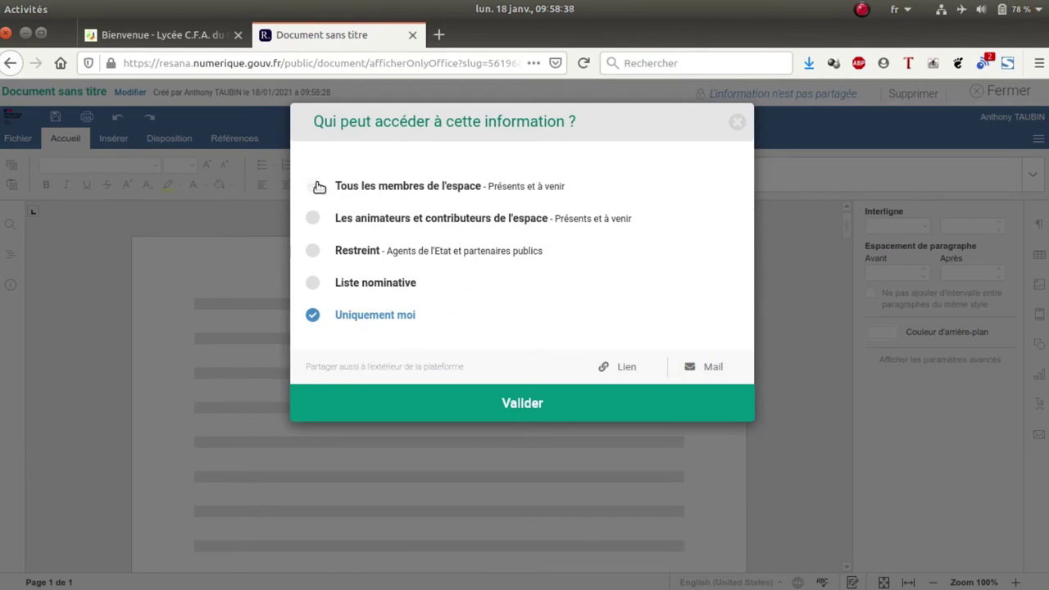
pyautogui.click(315, 185)
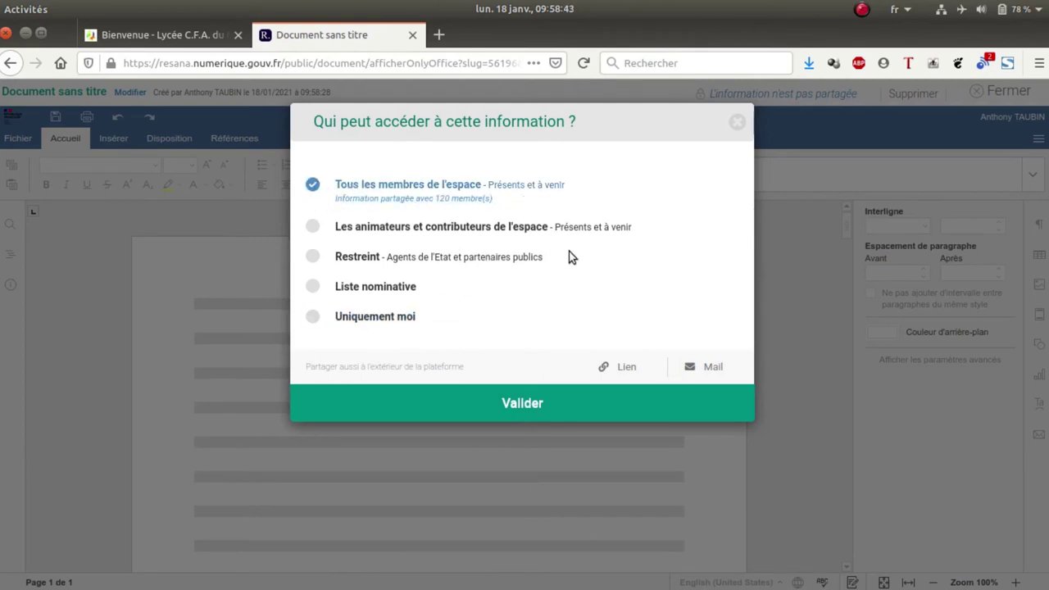
pyautogui.click(524, 406)
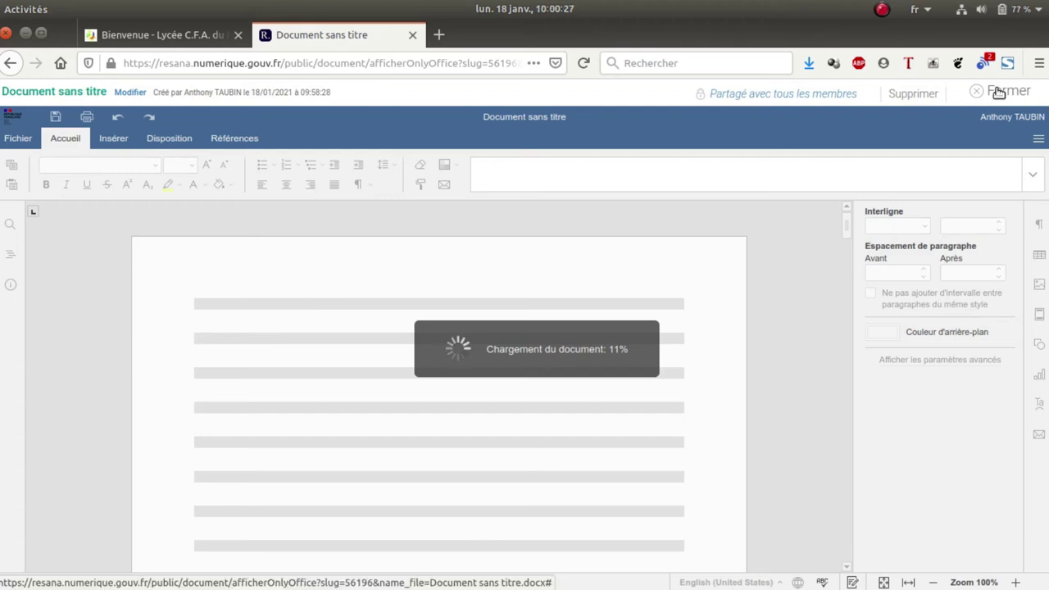
pyautogui.click(998, 92)
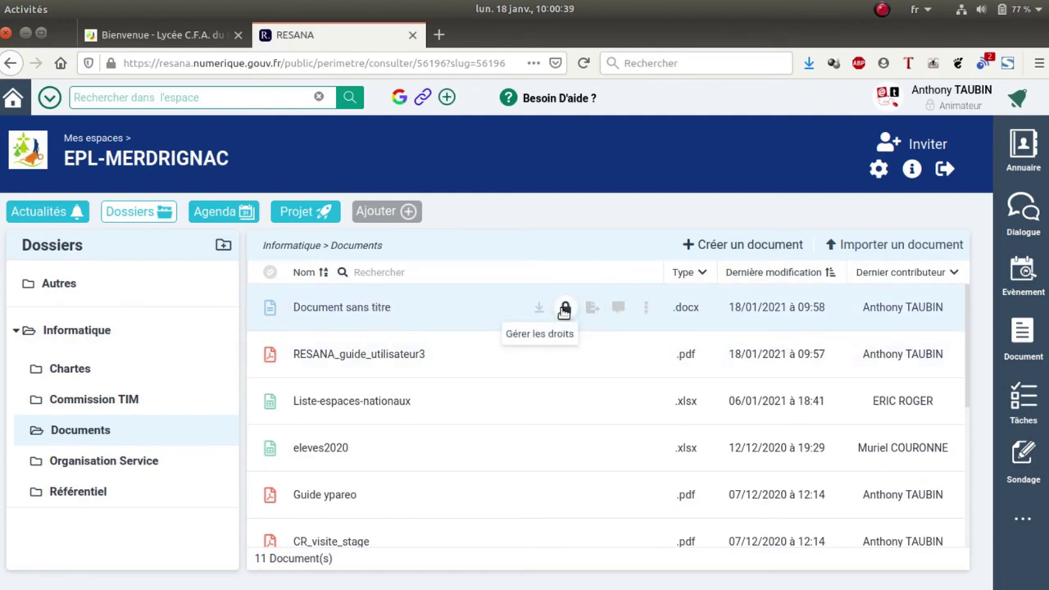
# Step: Review the access rights of Document sans titre, check the named-list option, and confirm sharing with all members of the space
pyautogui.click(564, 309)
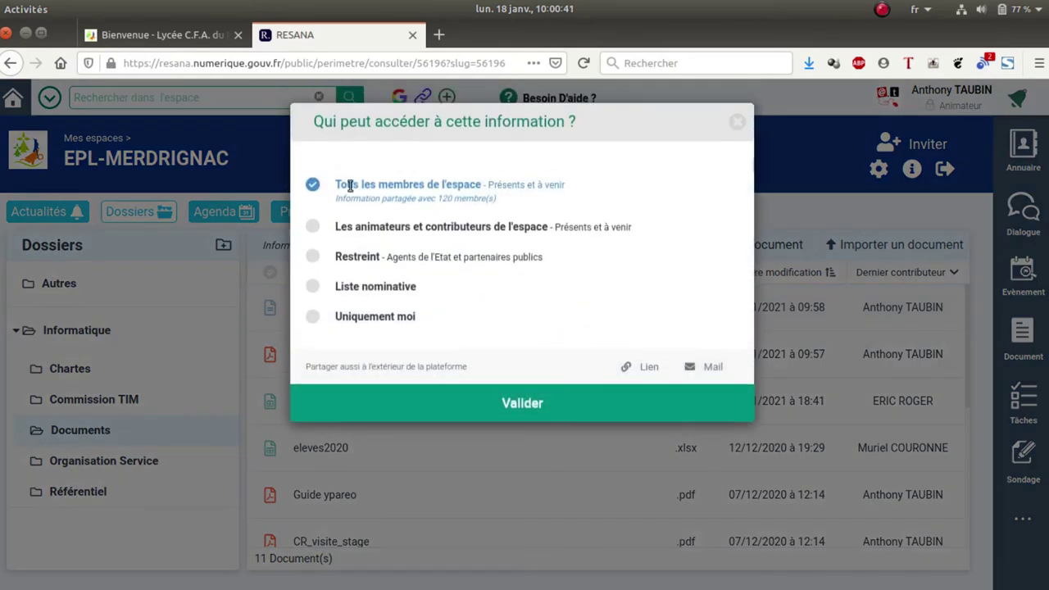
pyautogui.click(314, 290)
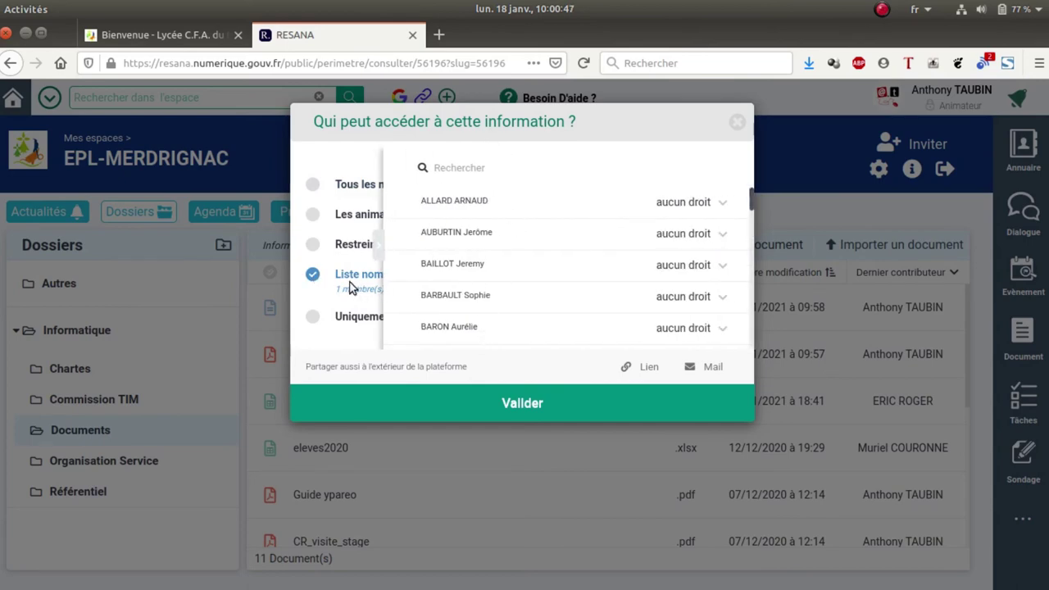
pyautogui.click(313, 185)
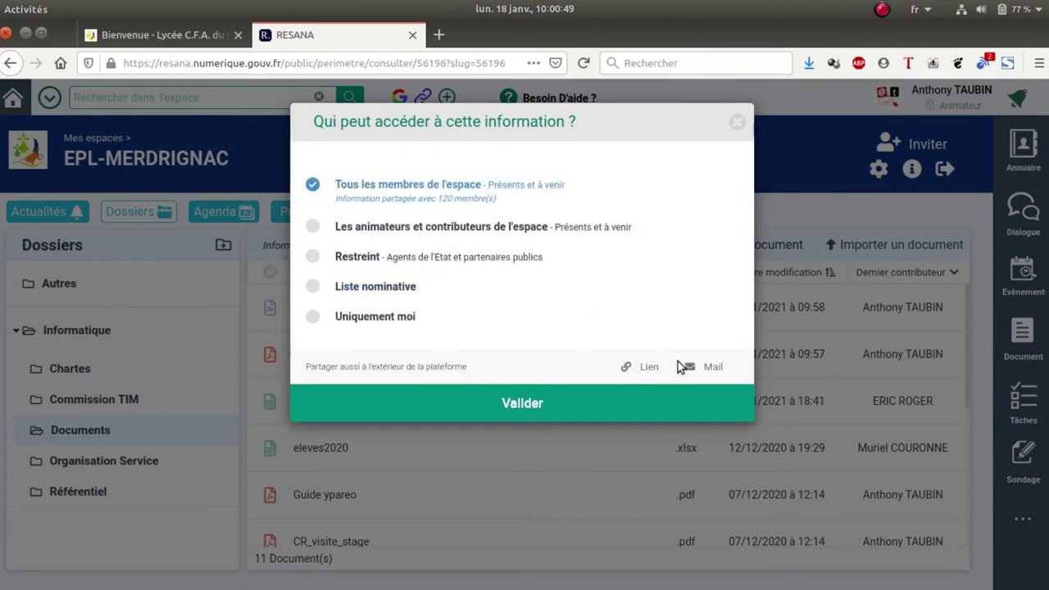
pyautogui.click(537, 404)
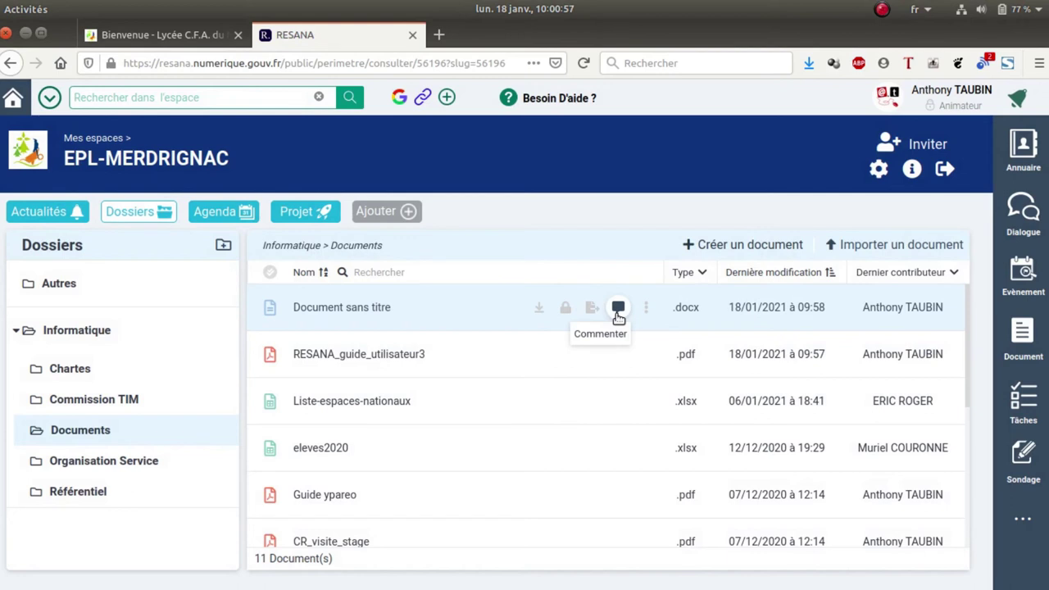
# Step: Look through the additional actions available for Document sans titre in the Documents folder
pyautogui.click(646, 307)
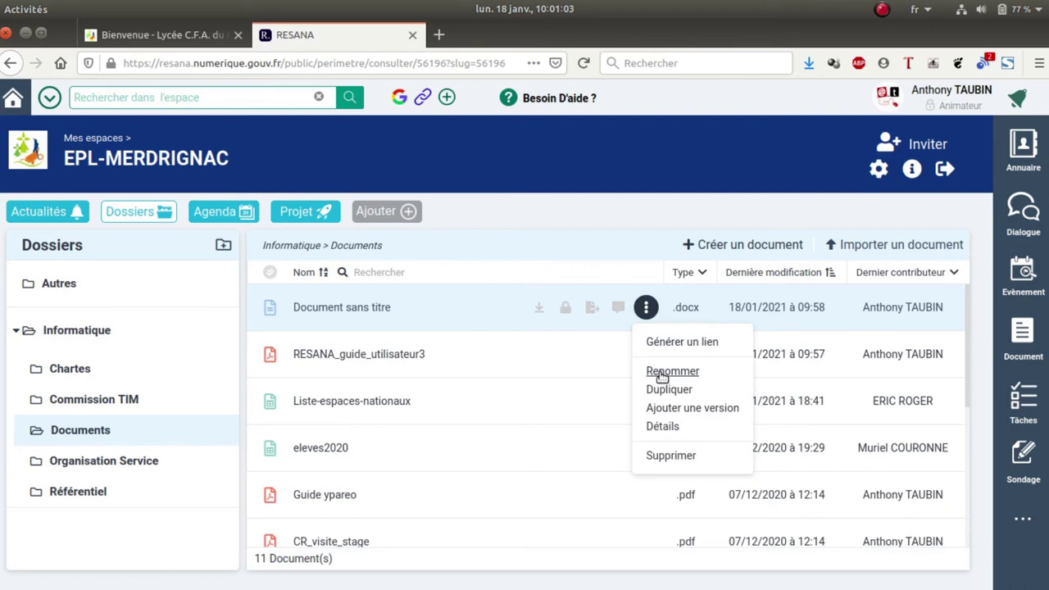
pyautogui.click(506, 303)
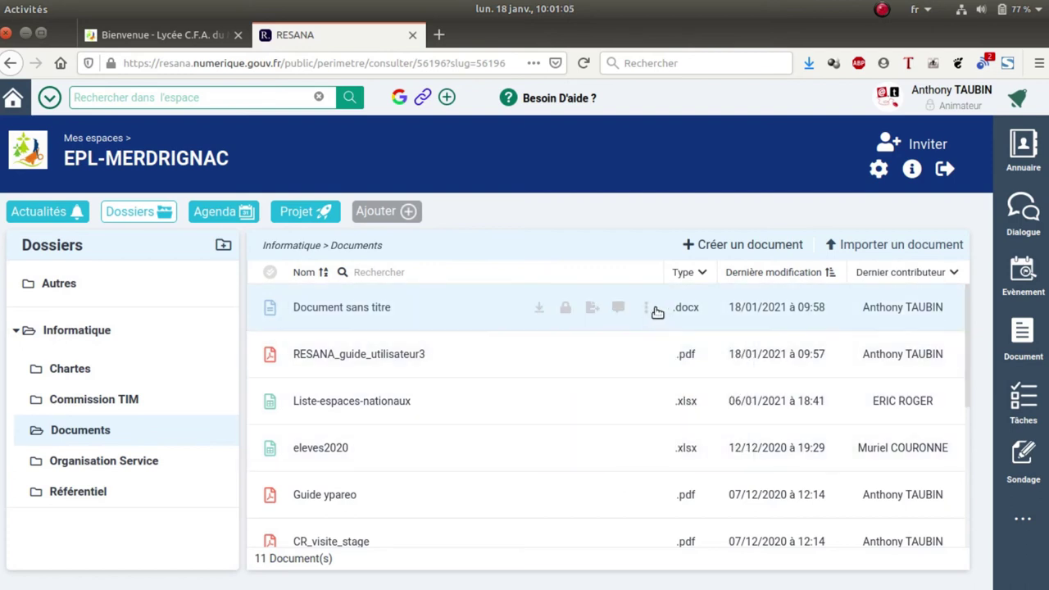
pyautogui.click(654, 308)
# Step: Open Document sans titre, review its editable title and folder details and the collaboration tools, and close it
pyautogui.click(386, 308)
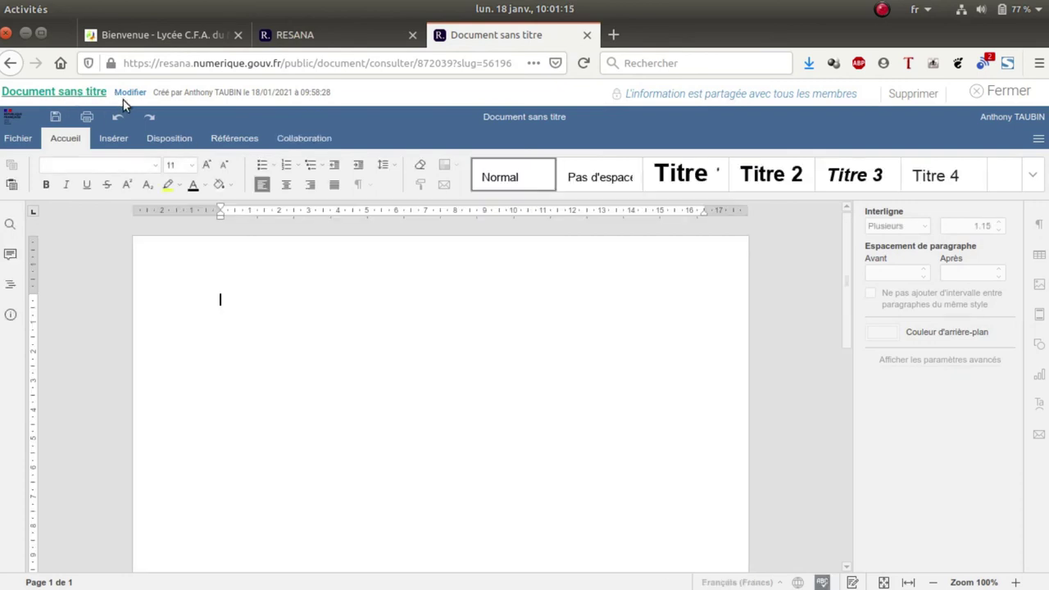
pyautogui.click(133, 93)
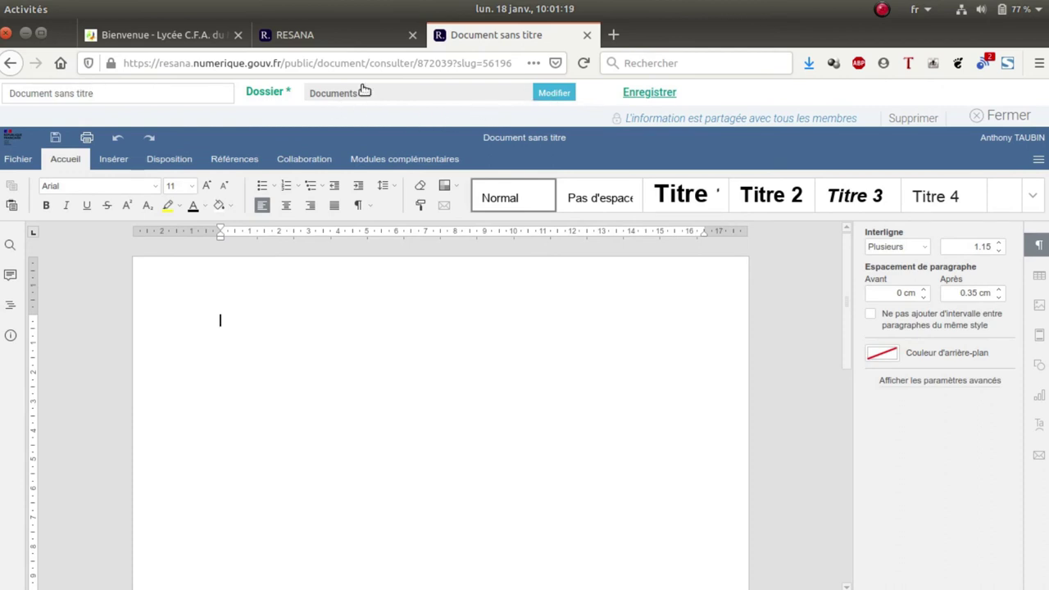
pyautogui.click(649, 92)
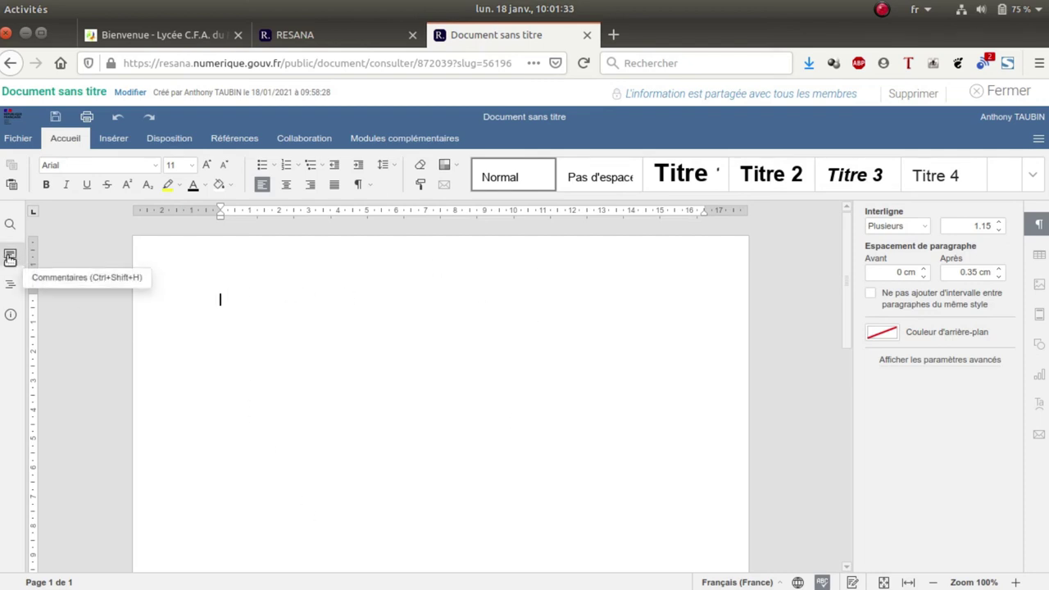
pyautogui.click(291, 141)
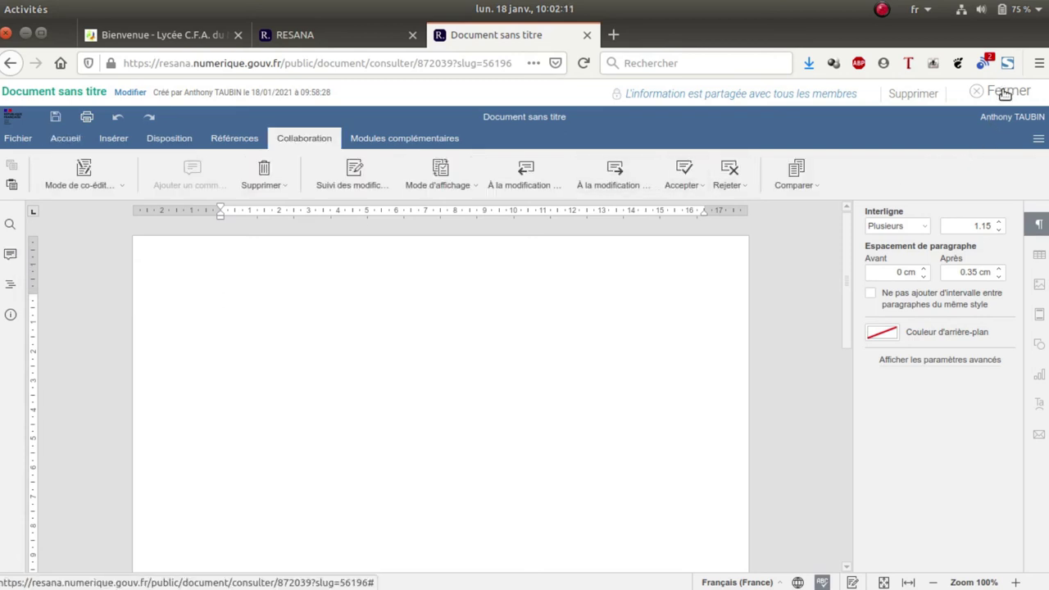
pyautogui.click(1005, 94)
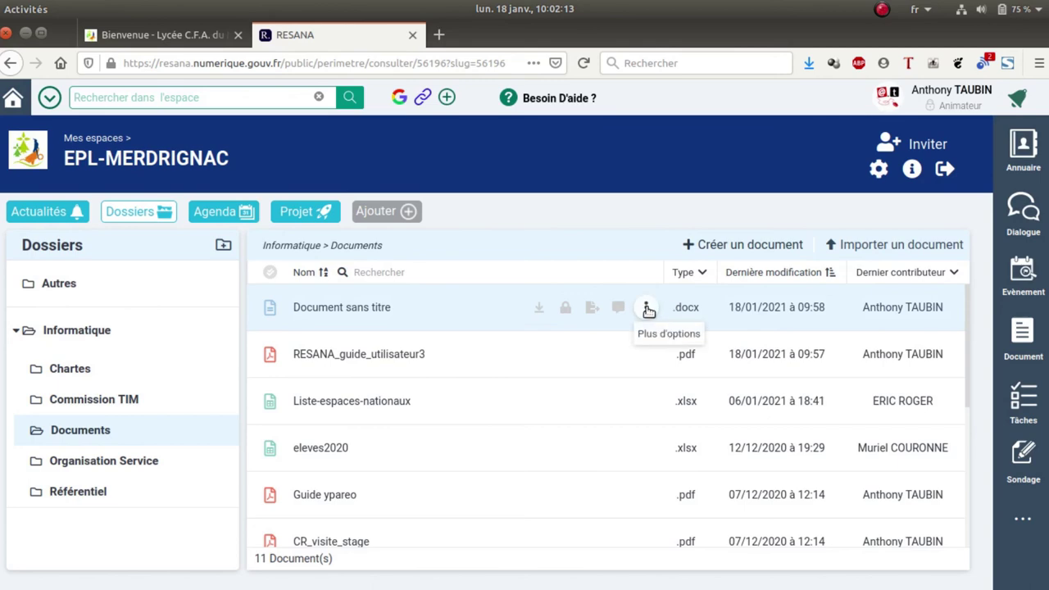
# Step: Delete Document sans titre from the Documents folder and confirm the deletion
pyautogui.click(648, 308)
pyautogui.click(667, 457)
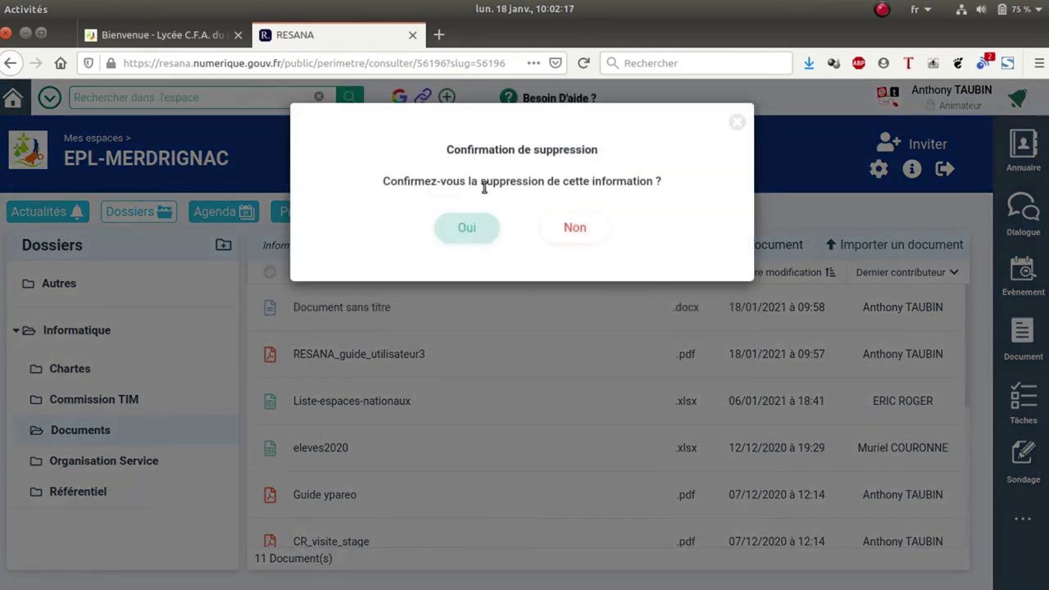
pyautogui.click(467, 230)
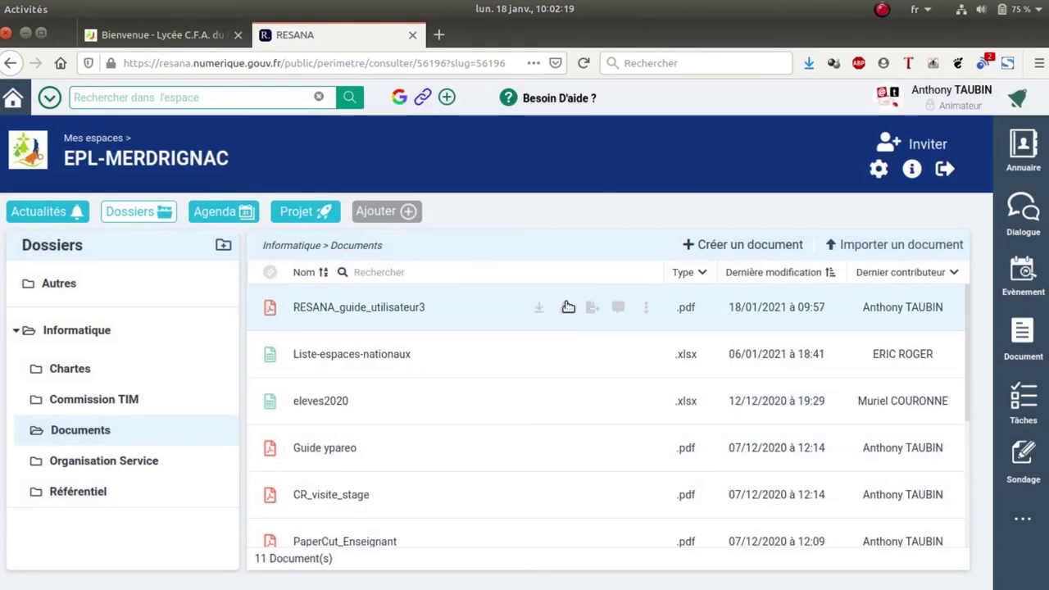
# Step: View the Liste-espaces-nationaux spreadsheet, close it, and show the news feed of the EPL-MERDRIGNAC space
pyautogui.click(368, 358)
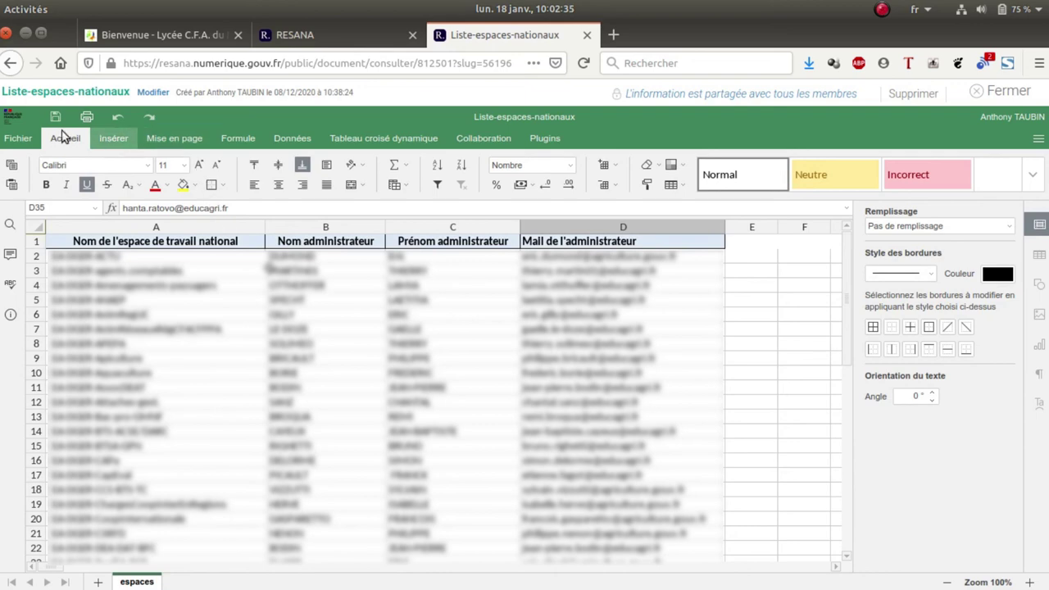
pyautogui.click(1004, 91)
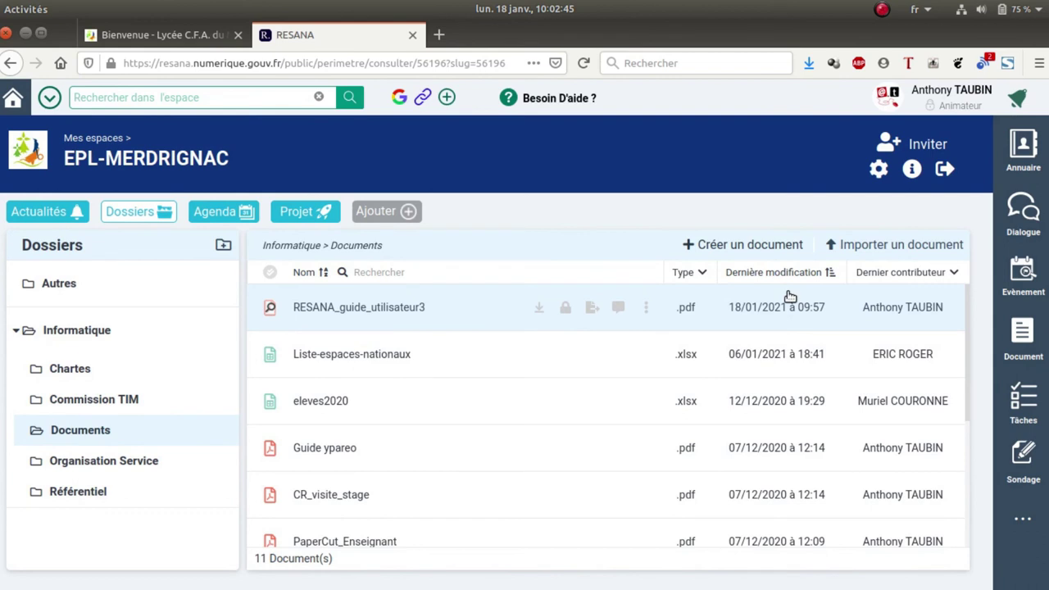
pyautogui.click(54, 212)
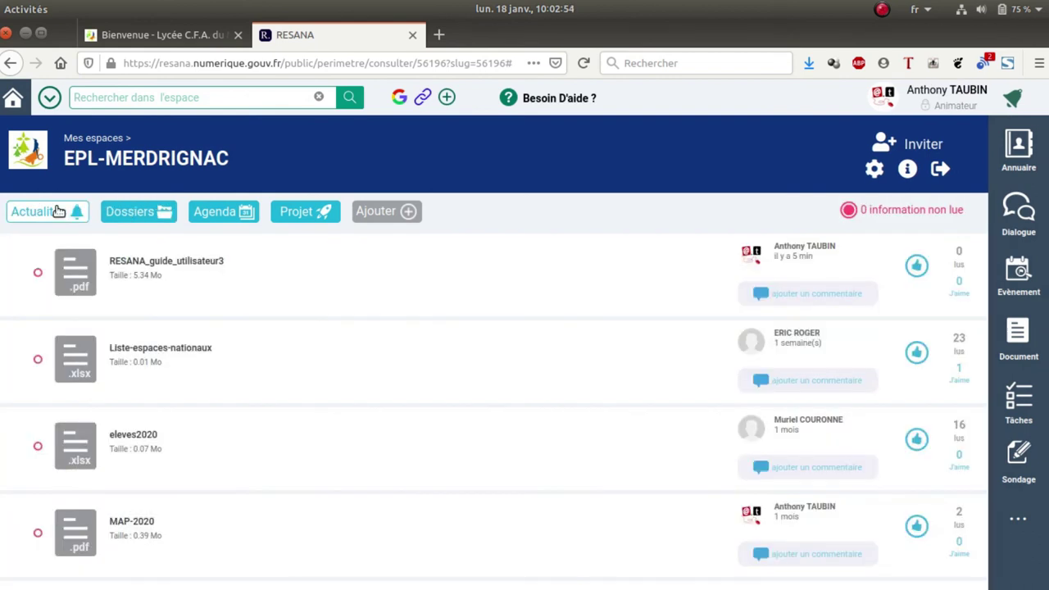